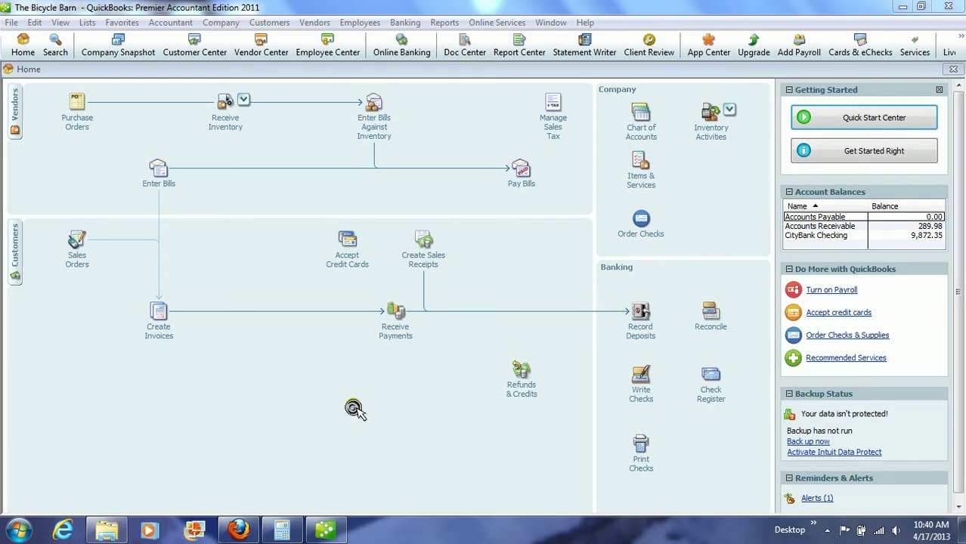
- Start a new invoice for the second customer in the list, billed to Jamison Inc
{"action": "left_click", "coordinate": [155, 333]}
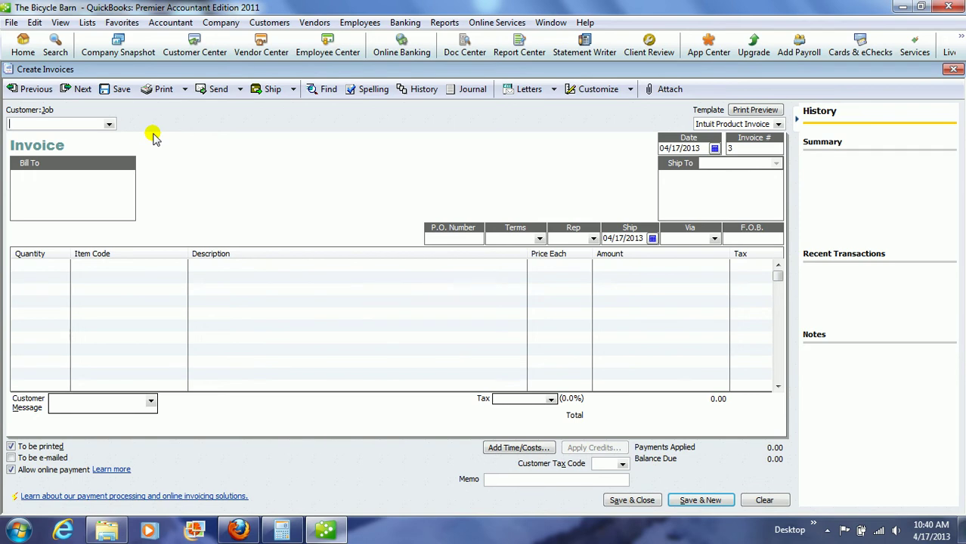
{"action": "left_click", "coordinate": [109, 124]}
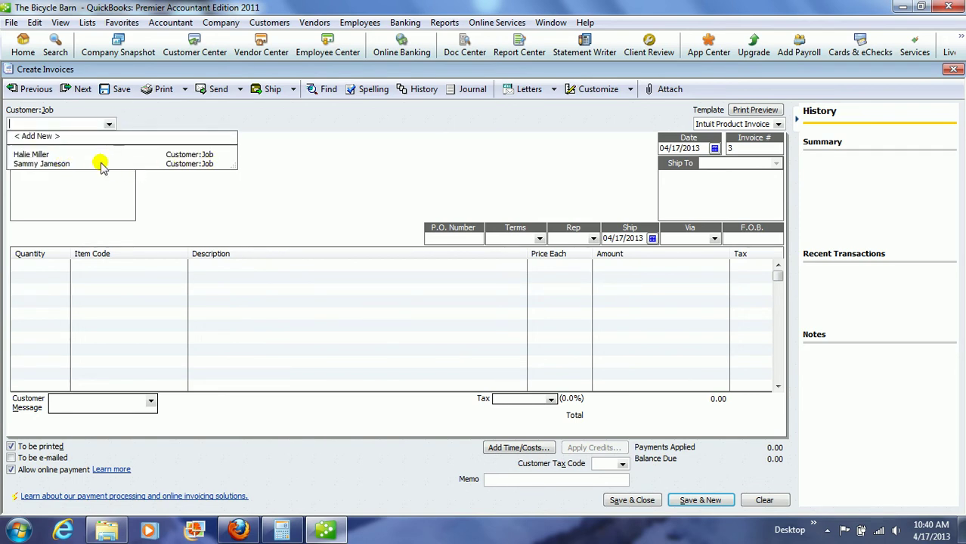
{"action": "left_click", "coordinate": [69, 164]}
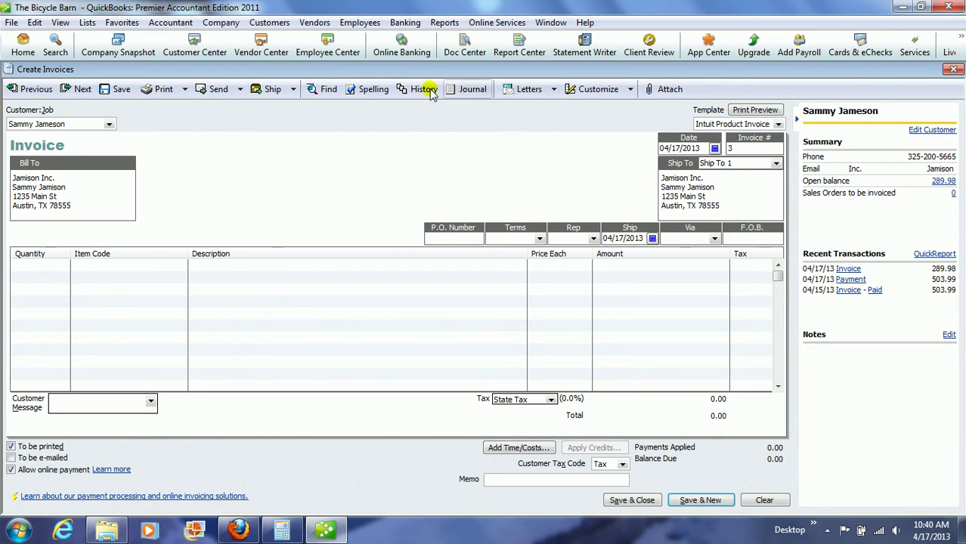
{"action": "left_click", "coordinate": [673, 148]}
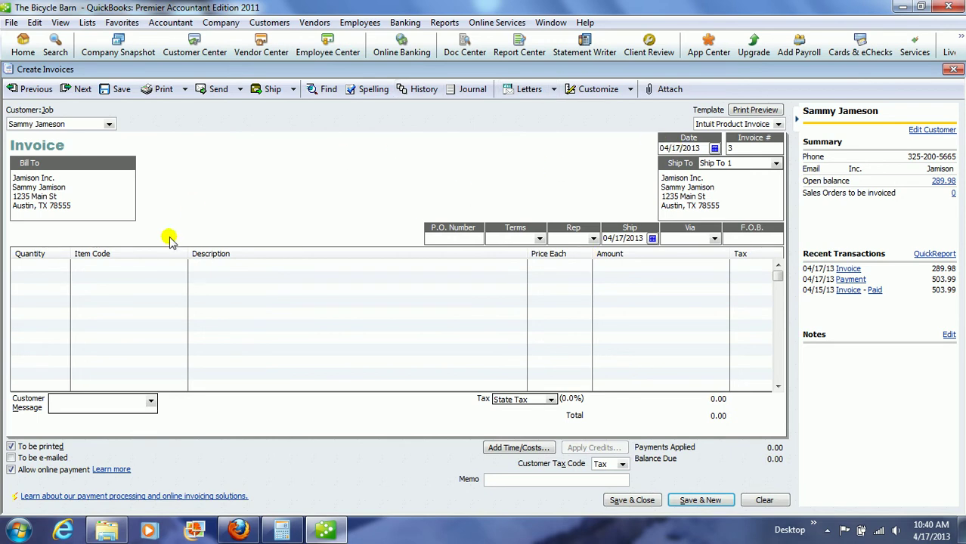
- Add a LaCrosse XL line to the invoice with a quantity of 1
{"action": "left_click", "coordinate": [50, 268]}
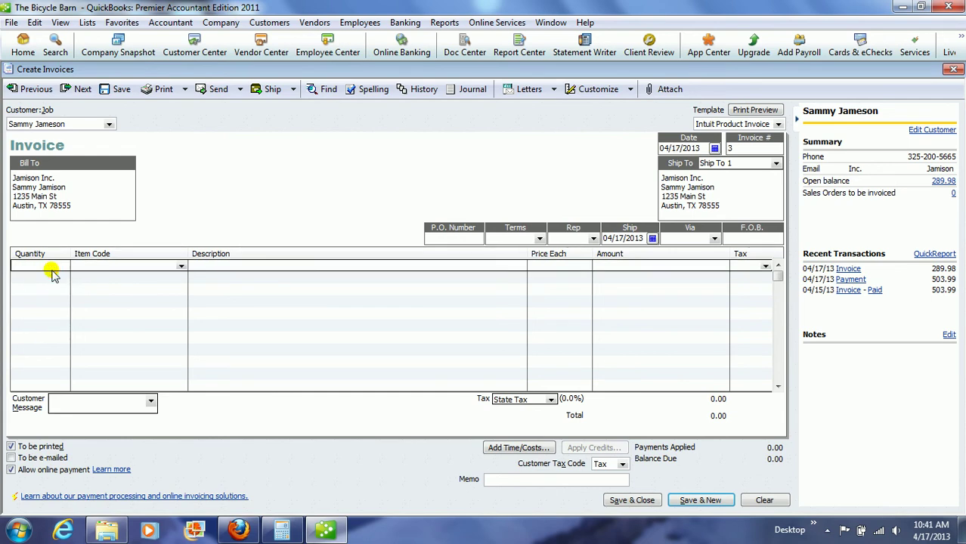
{"action": "left_click", "coordinate": [180, 266]}
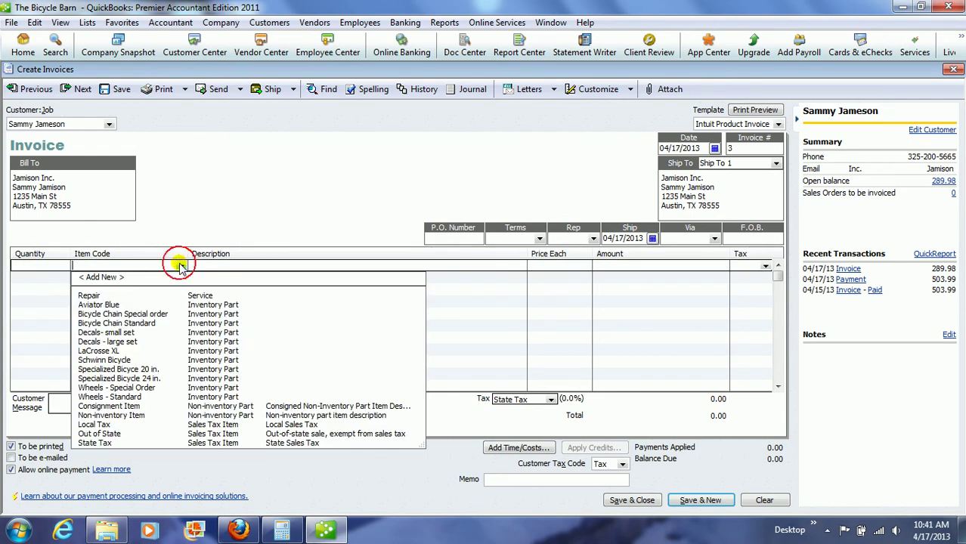
{"action": "left_click", "coordinate": [97, 350]}
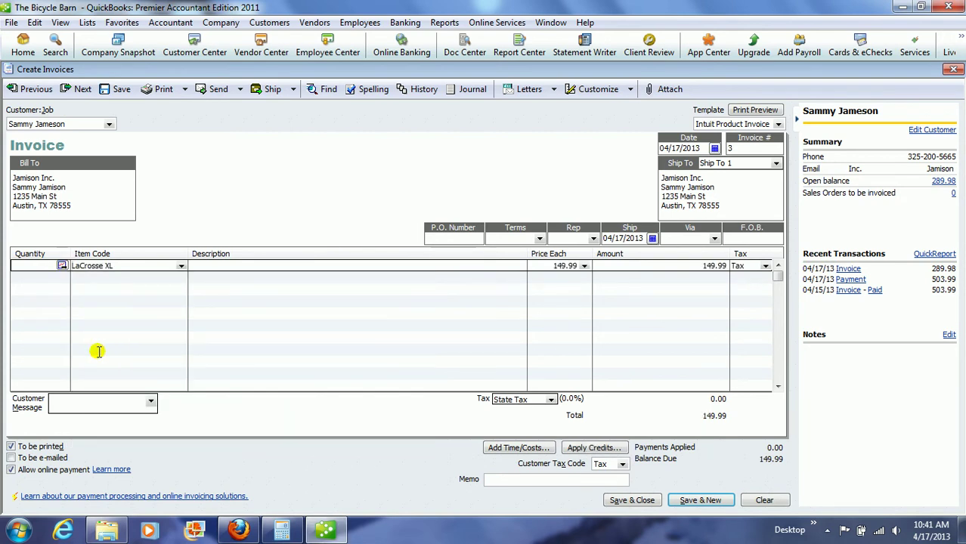
{"action": "left_click", "coordinate": [41, 265]}
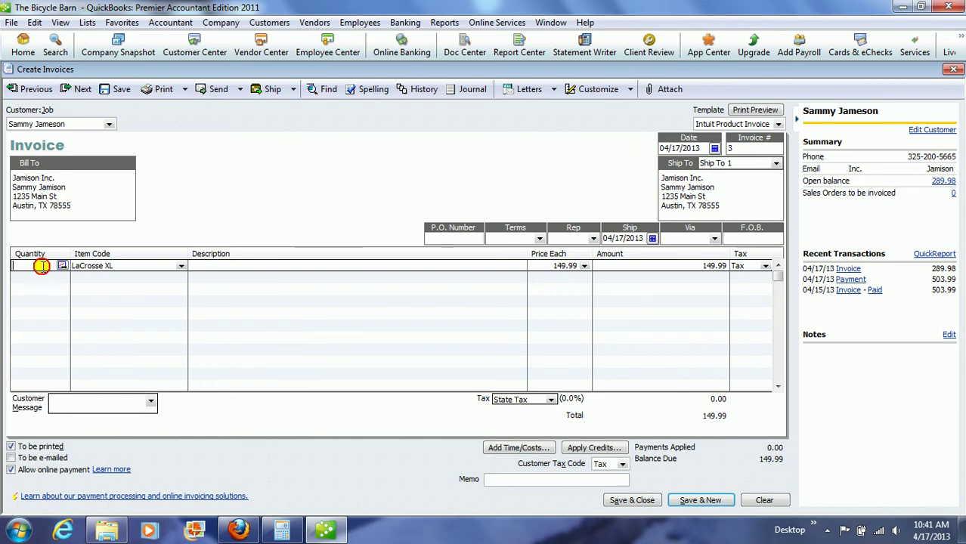
{"action": "type", "text": "1"}
{"action": "key", "text": "Tab"}
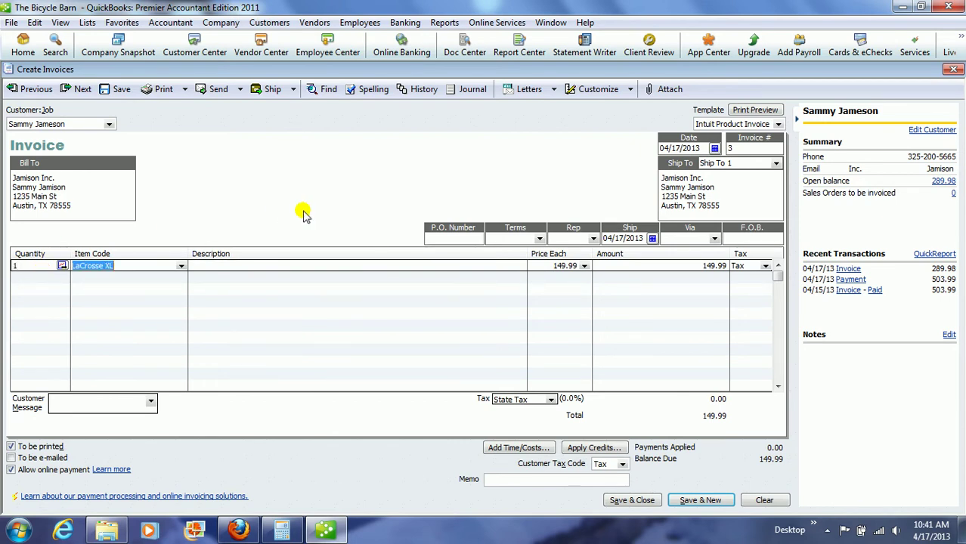
{"action": "left_click", "coordinate": [563, 265]}
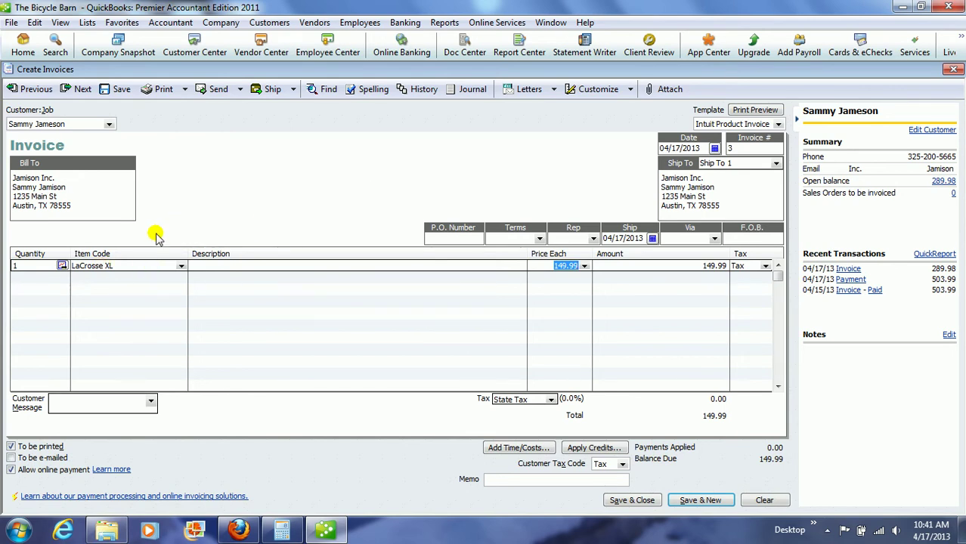
- Add a Repair line with a quantity of 10, and save and close the invoice
{"action": "left_click", "coordinate": [66, 276]}
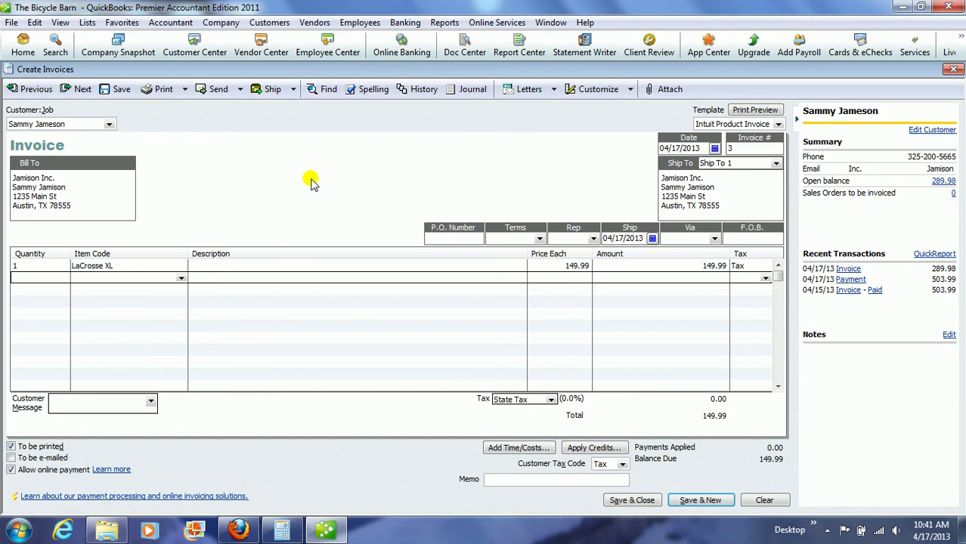
{"action": "type", "text": "10"}
{"action": "left_click", "coordinate": [181, 278]}
{"action": "left_click", "coordinate": [98, 308]}
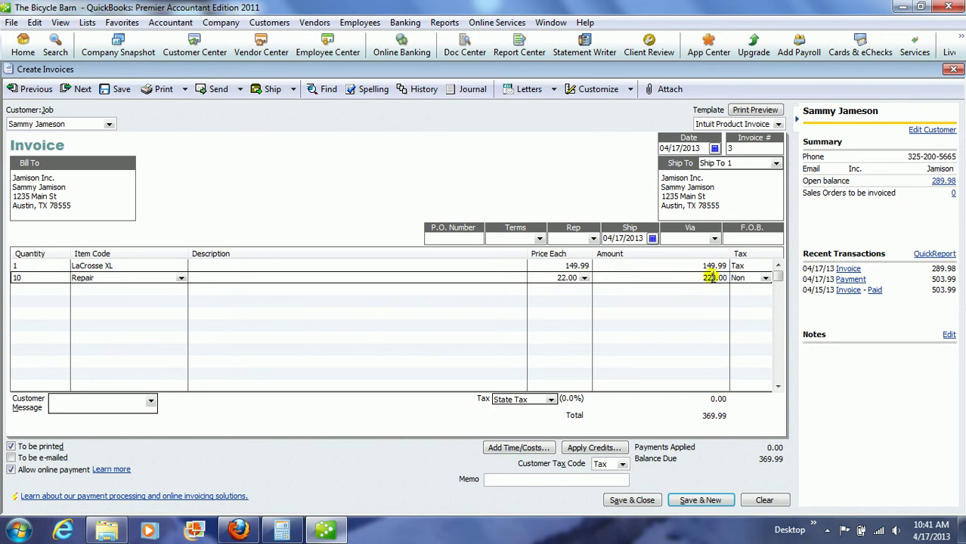
{"action": "left_click", "coordinate": [716, 278]}
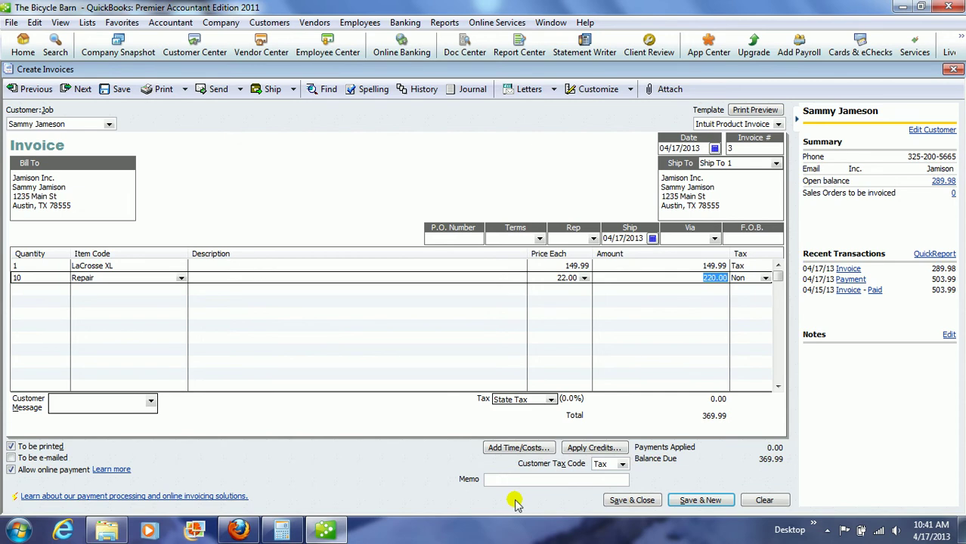
{"action": "left_click", "coordinate": [641, 502]}
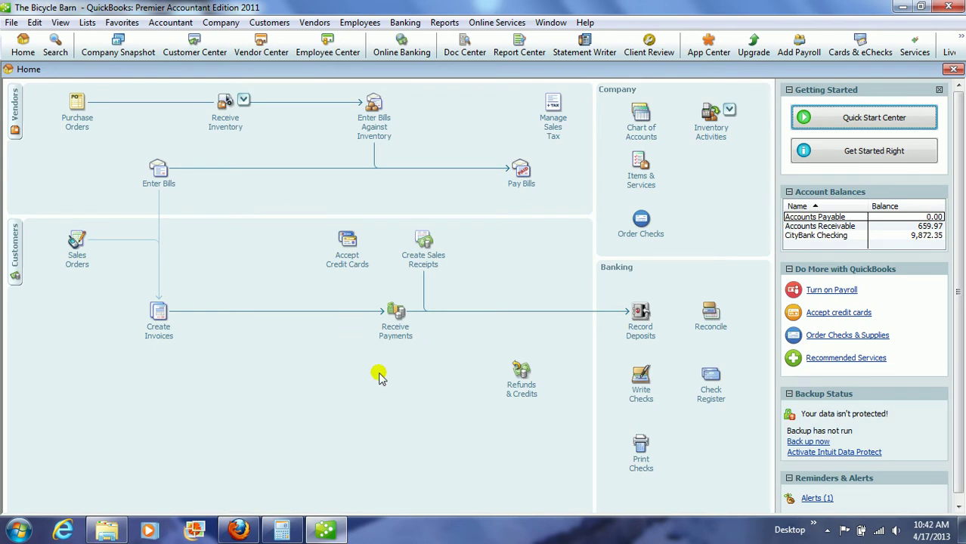
- Start a customer payment received from the Jamison Inc. customer, dismissing the web browser pop-up
{"action": "left_click", "coordinate": [399, 330]}
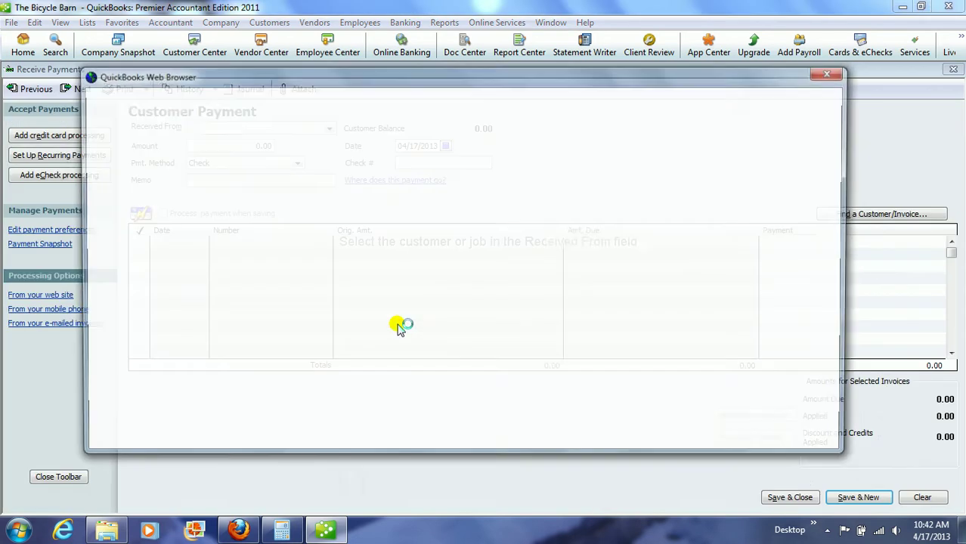
{"action": "left_click", "coordinate": [830, 71]}
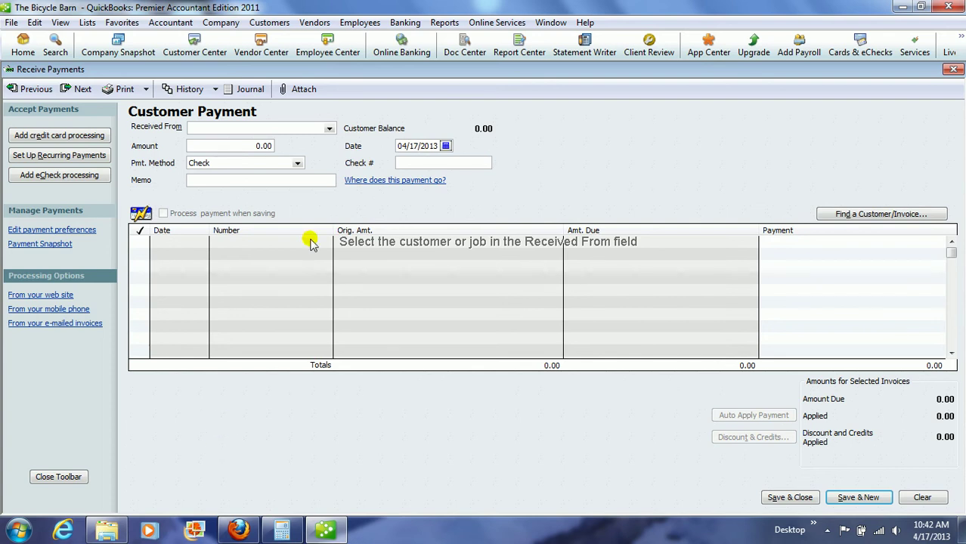
{"action": "left_click", "coordinate": [330, 128]}
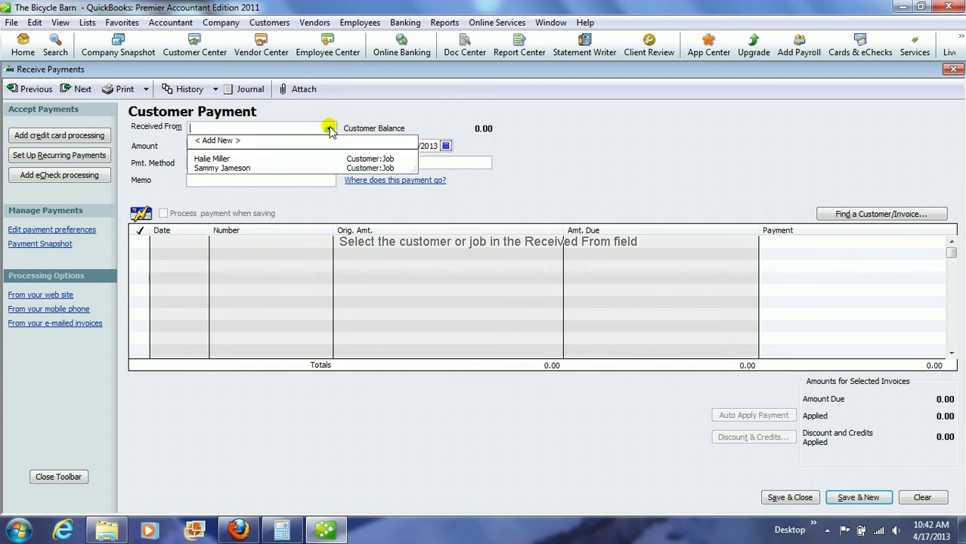
{"action": "left_click", "coordinate": [278, 168]}
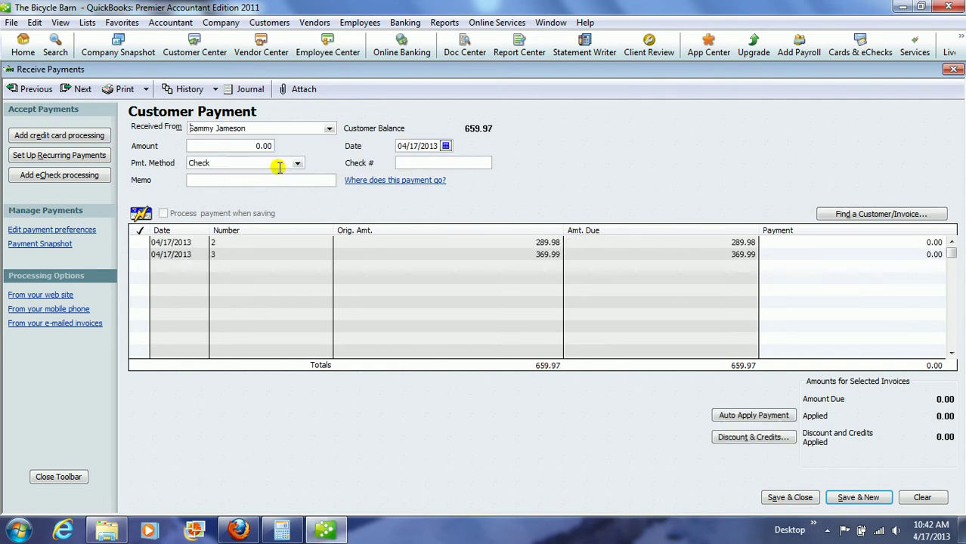
- Apply the customer payment to the full amount of invoice number 2
{"action": "left_click", "coordinate": [174, 243]}
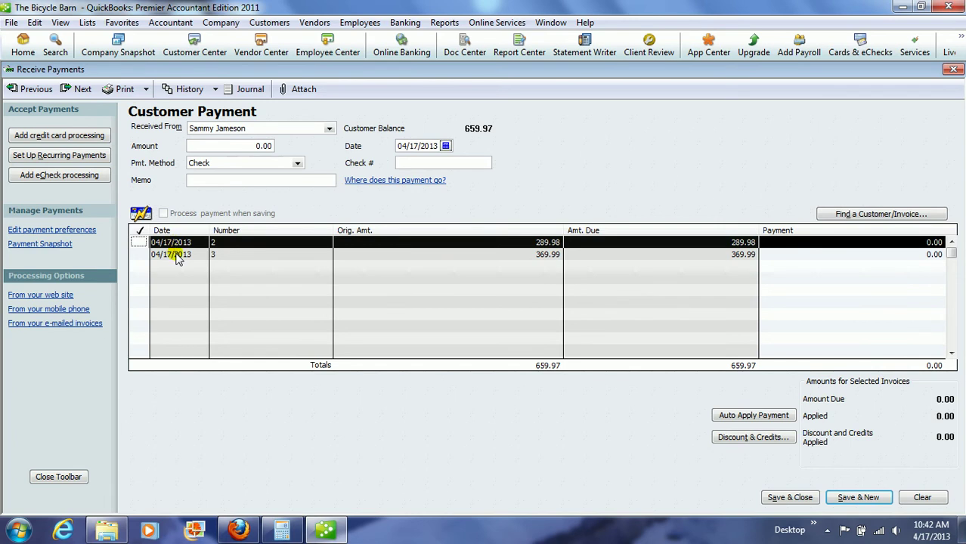
{"action": "left_click", "coordinate": [176, 255]}
{"action": "left_click", "coordinate": [169, 242]}
{"action": "left_click", "coordinate": [175, 255]}
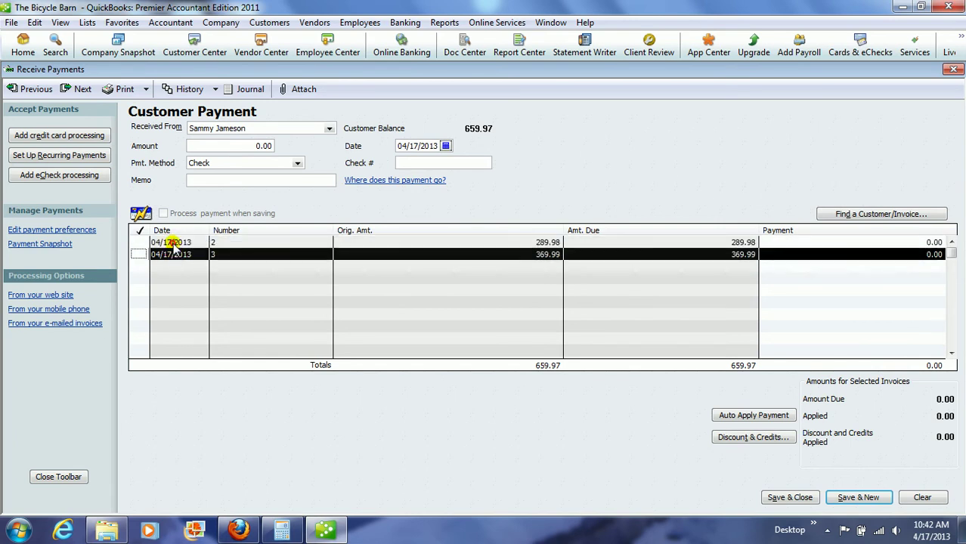
{"action": "left_click", "coordinate": [174, 243]}
{"action": "left_click", "coordinate": [137, 242]}
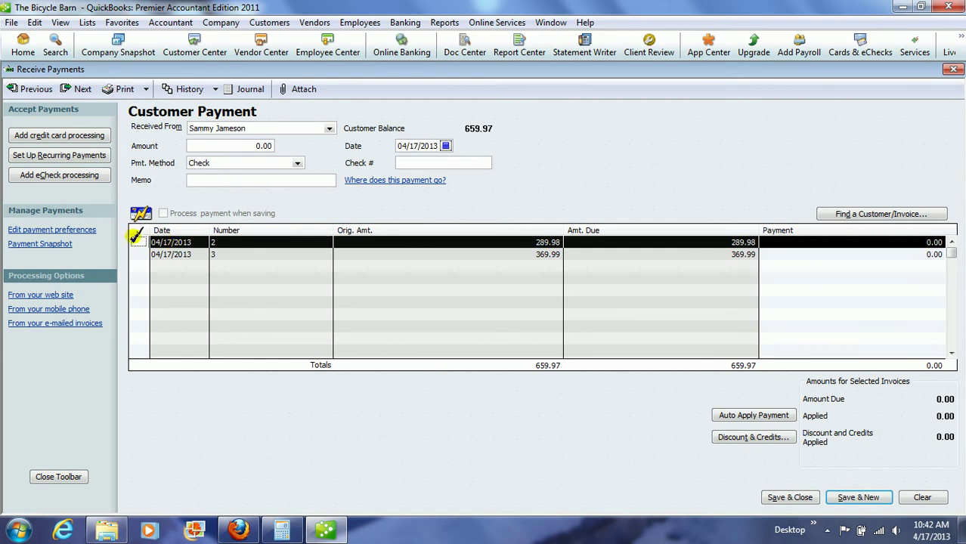
{"action": "left_click", "coordinate": [138, 242]}
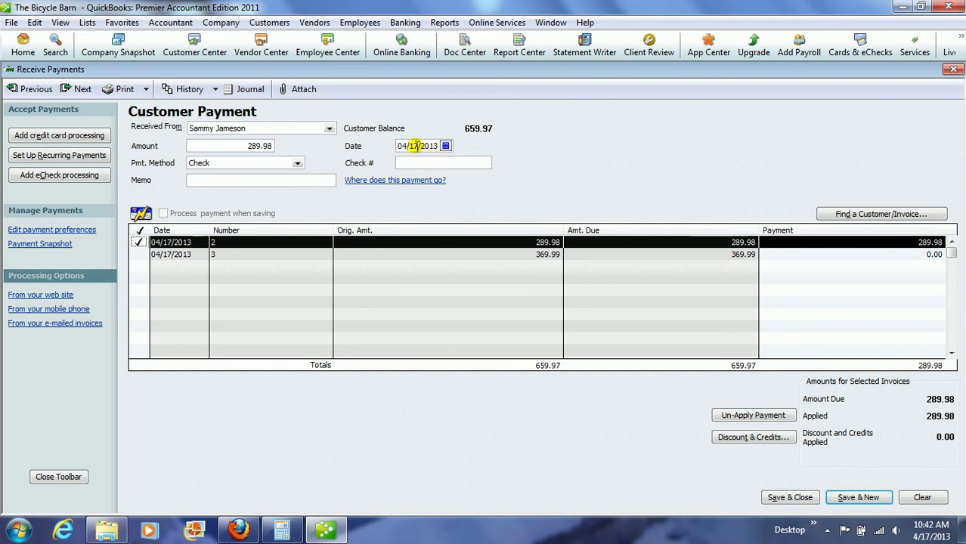
- Set the payment method to Check with check number 1204, and save and close the payment
{"action": "left_click", "coordinate": [299, 164]}
{"action": "left_click", "coordinate": [272, 201]}
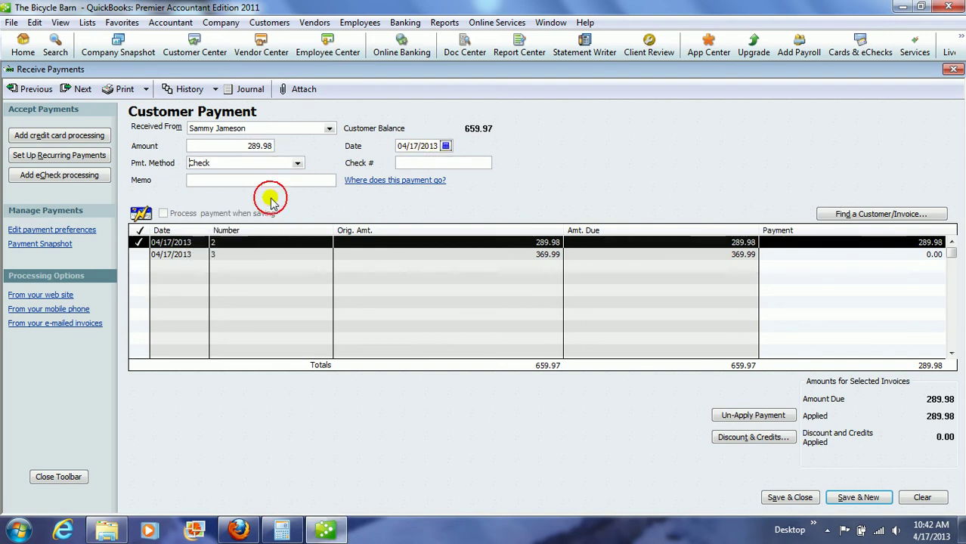
{"action": "left_click", "coordinate": [404, 162]}
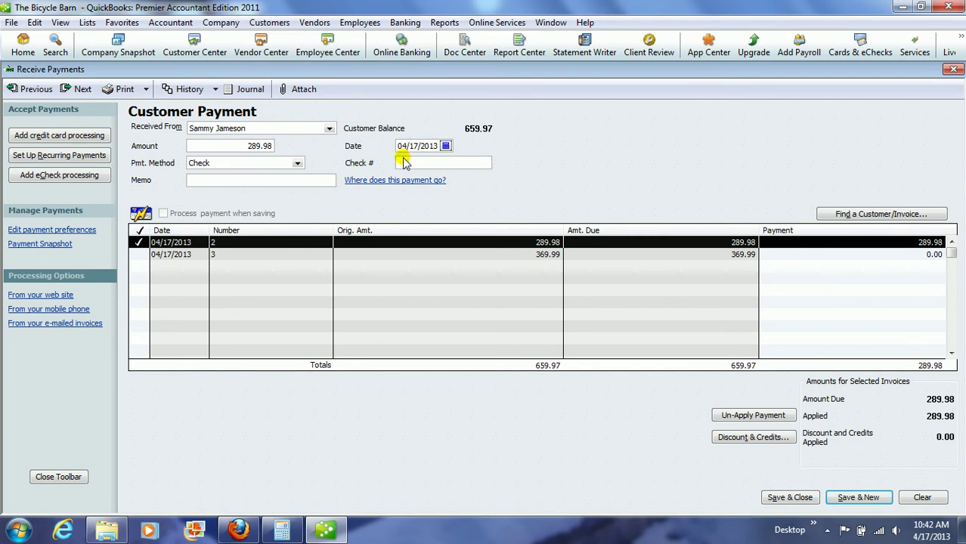
{"action": "type", "text": "1204"}
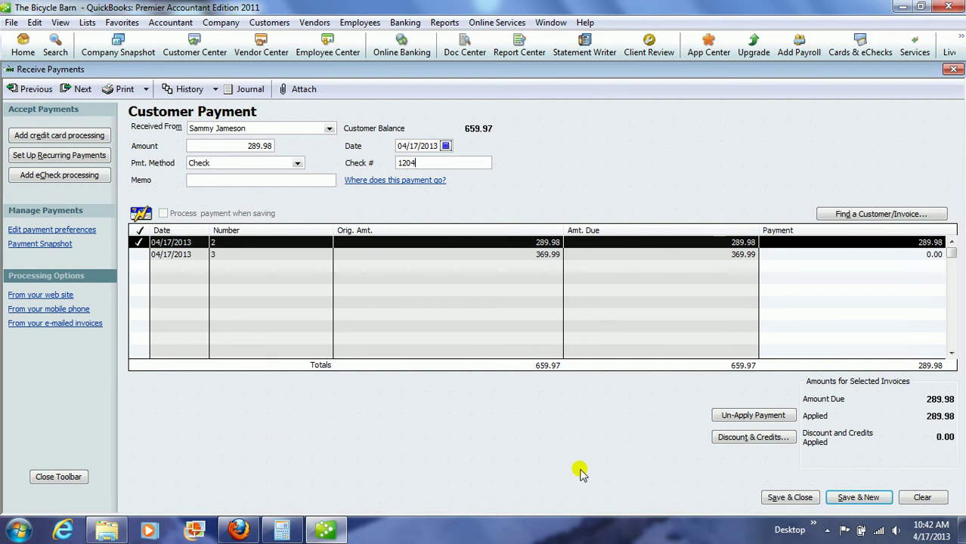
{"action": "left_click", "coordinate": [788, 499]}
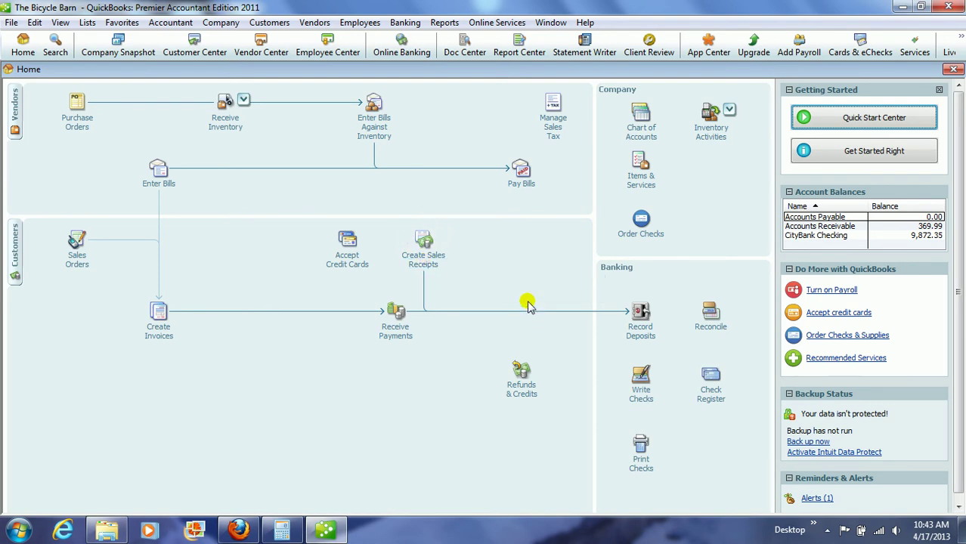
- Start a new sales receipt, enter the new customer's full name, and quick-add that customer to the list
{"action": "left_click", "coordinate": [425, 256]}
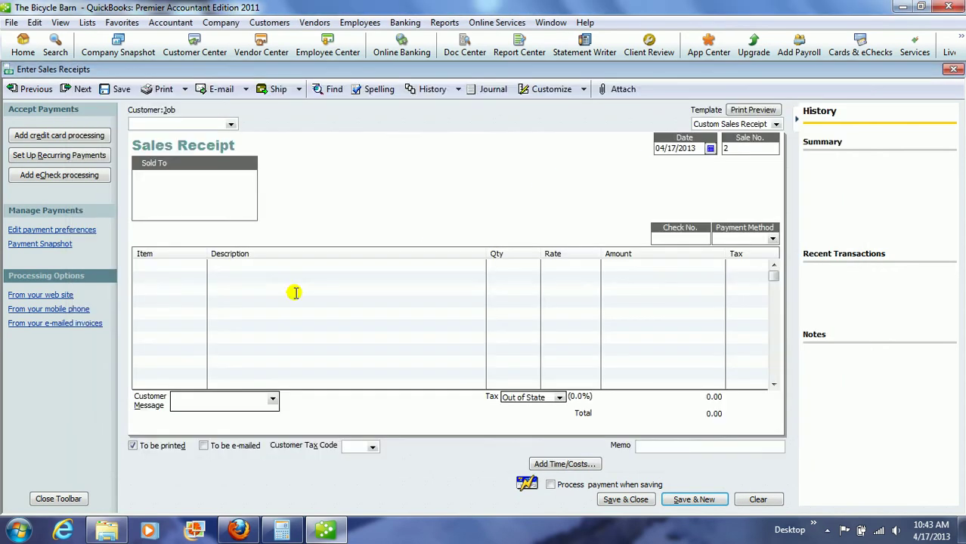
{"action": "left_click", "coordinate": [832, 72]}
{"action": "left_click", "coordinate": [226, 124]}
{"action": "type", "text": "June Mable"}
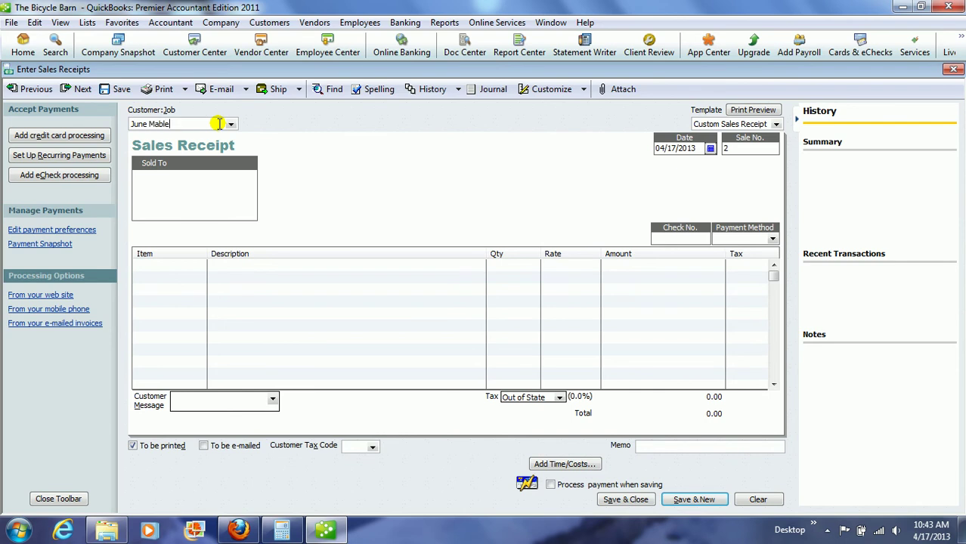
{"action": "key", "text": "Tab"}
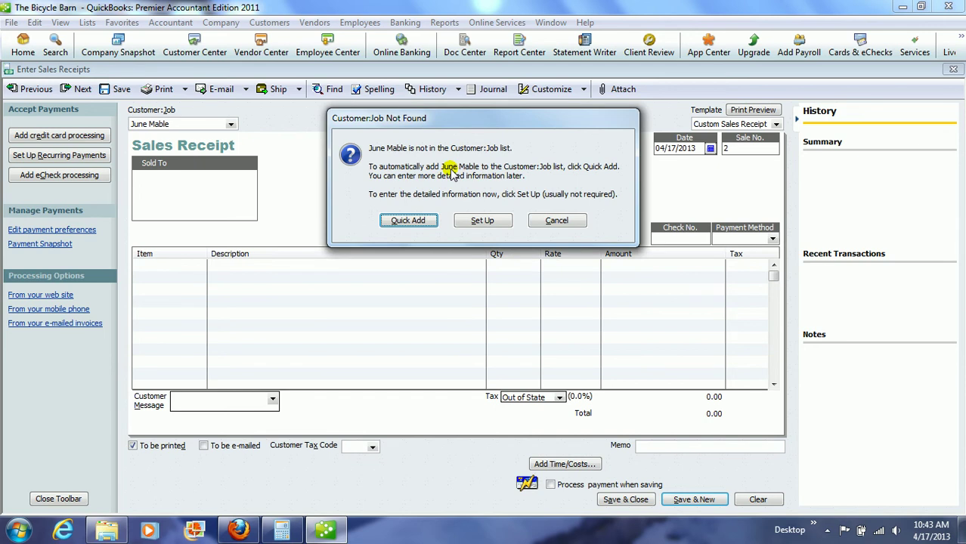
{"action": "left_click", "coordinate": [405, 221]}
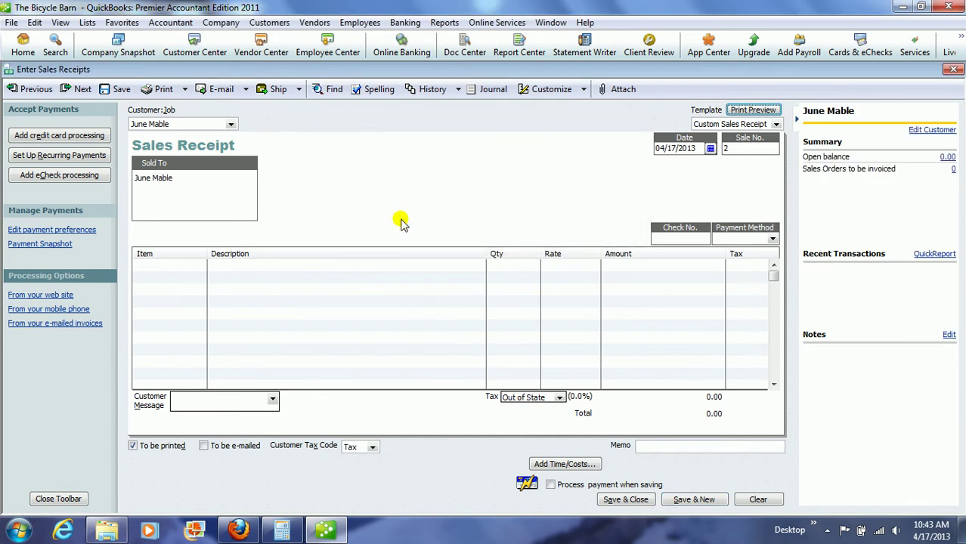
- Add a Decals - large set line with a quantity of 2, and save and close the sales receipt
{"action": "left_click", "coordinate": [163, 264]}
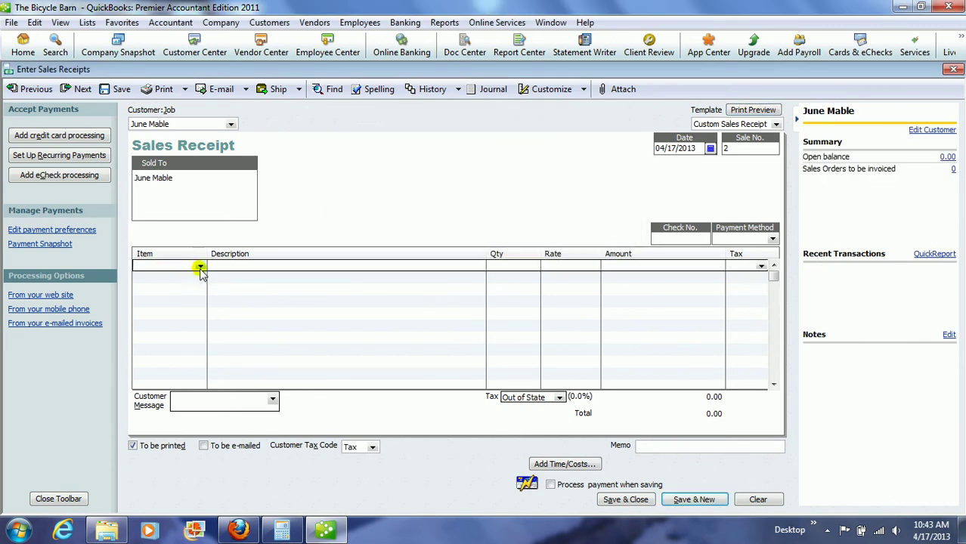
{"action": "left_click", "coordinate": [200, 267]}
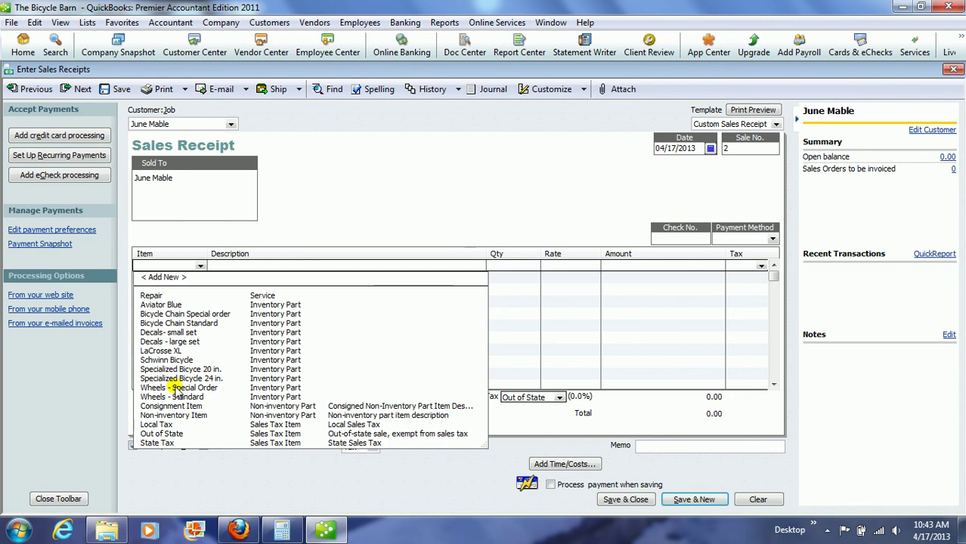
{"action": "left_click", "coordinate": [163, 342]}
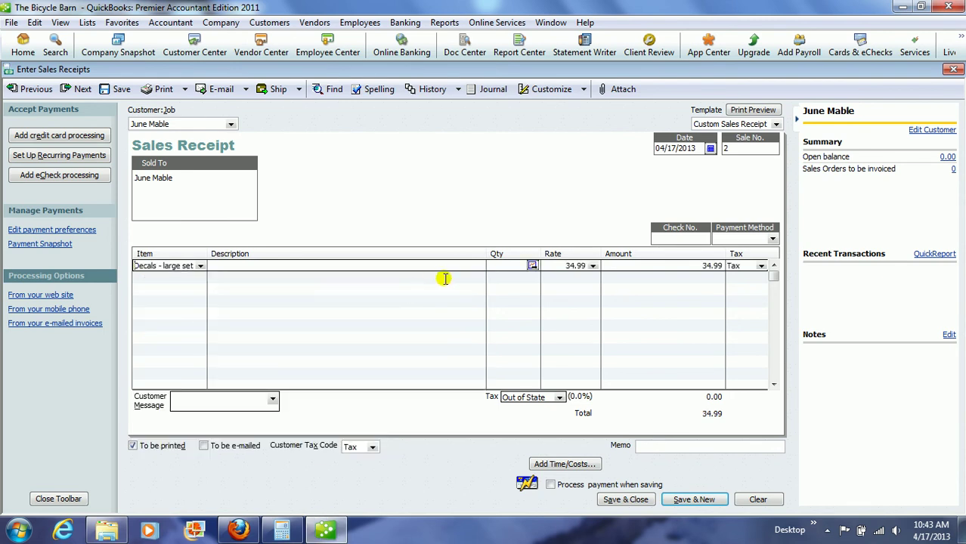
{"action": "left_click", "coordinate": [505, 265]}
{"action": "type", "text": "2"}
{"action": "key", "text": "Tab"}
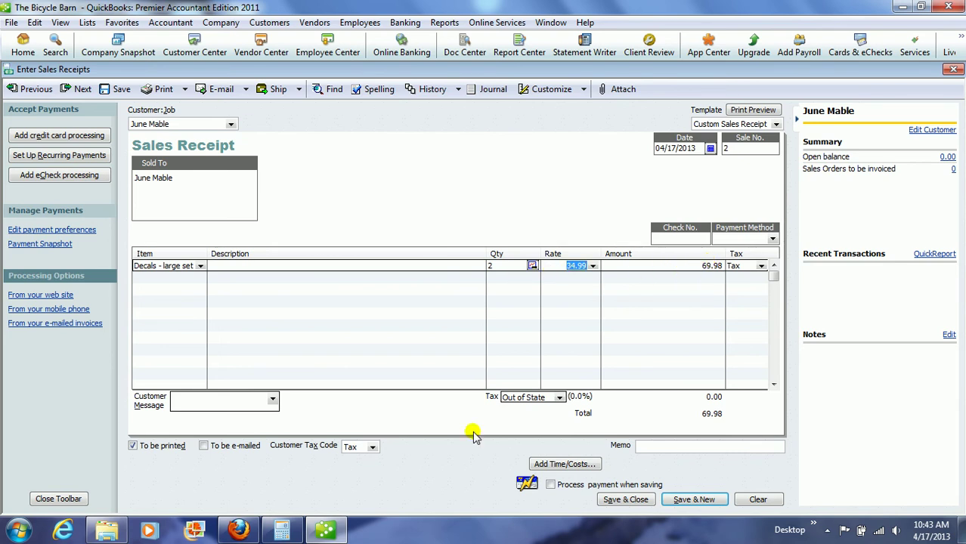
{"action": "left_click", "coordinate": [627, 500]}
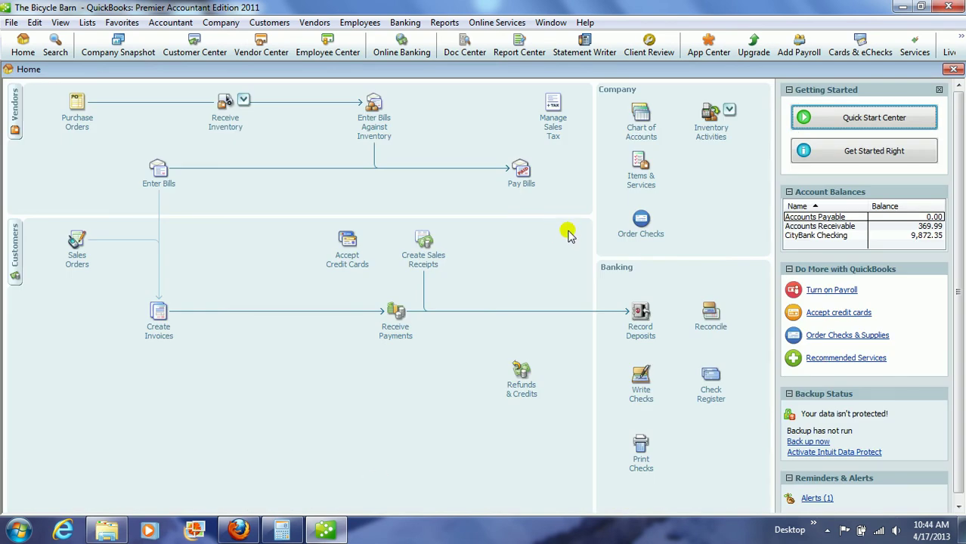
- Start a new sales receipt for Cash Sales and quick-add Cash Sales to the customer list
{"action": "left_click", "coordinate": [427, 259]}
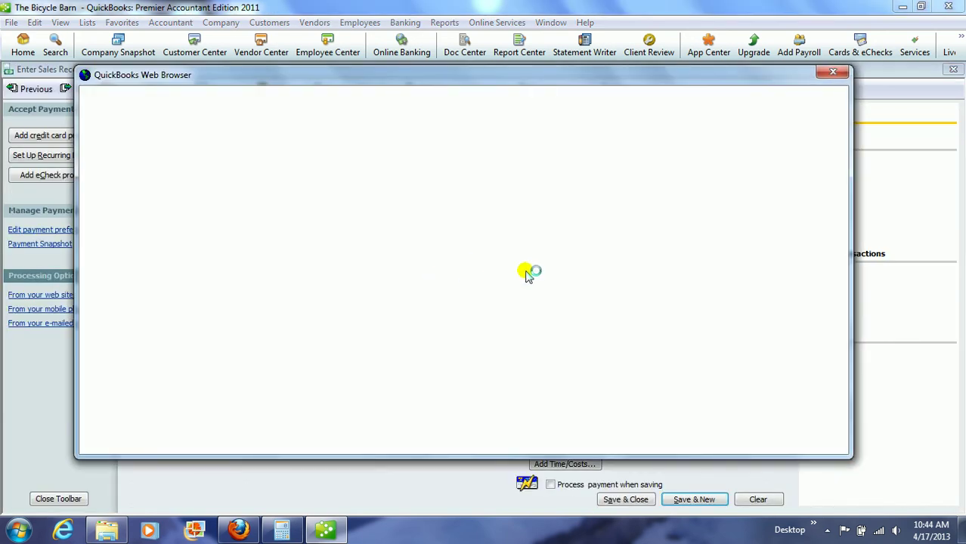
{"action": "left_click", "coordinate": [833, 72]}
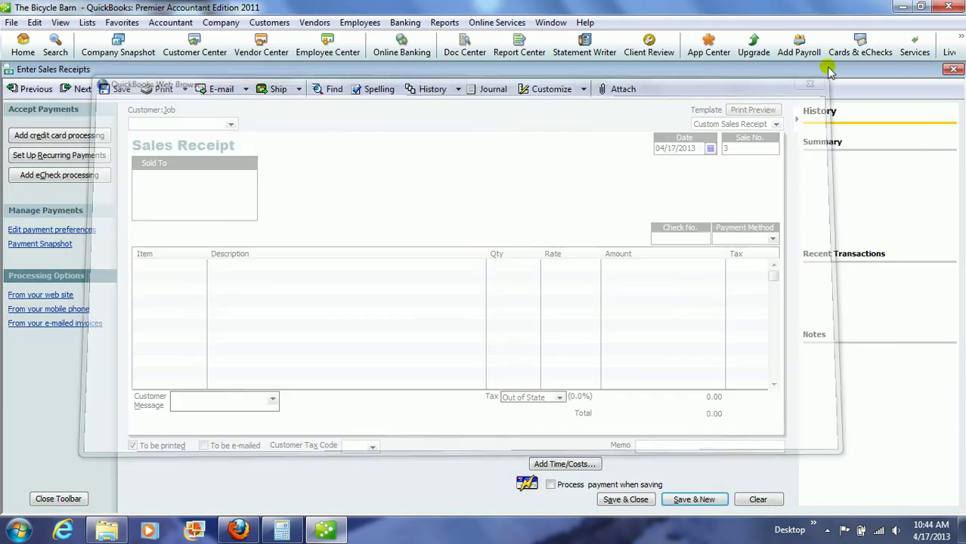
{"action": "left_click", "coordinate": [211, 121]}
{"action": "type", "text": "Cash Sales"}
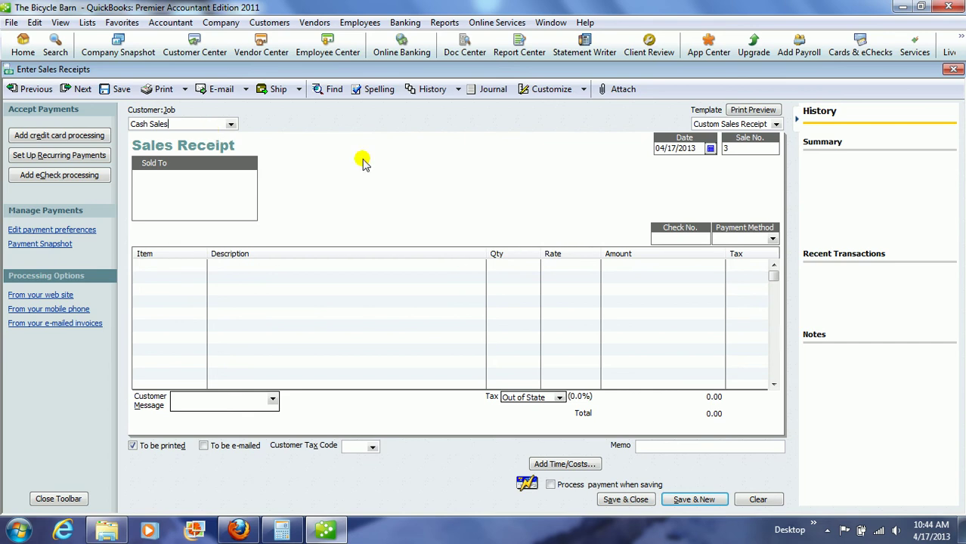
{"action": "key", "text": "Tab"}
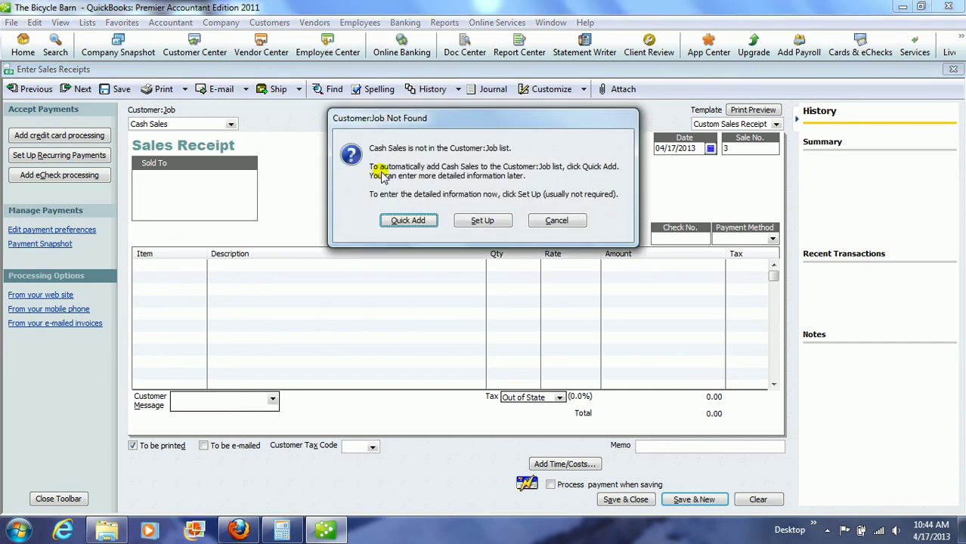
{"action": "left_click", "coordinate": [408, 220]}
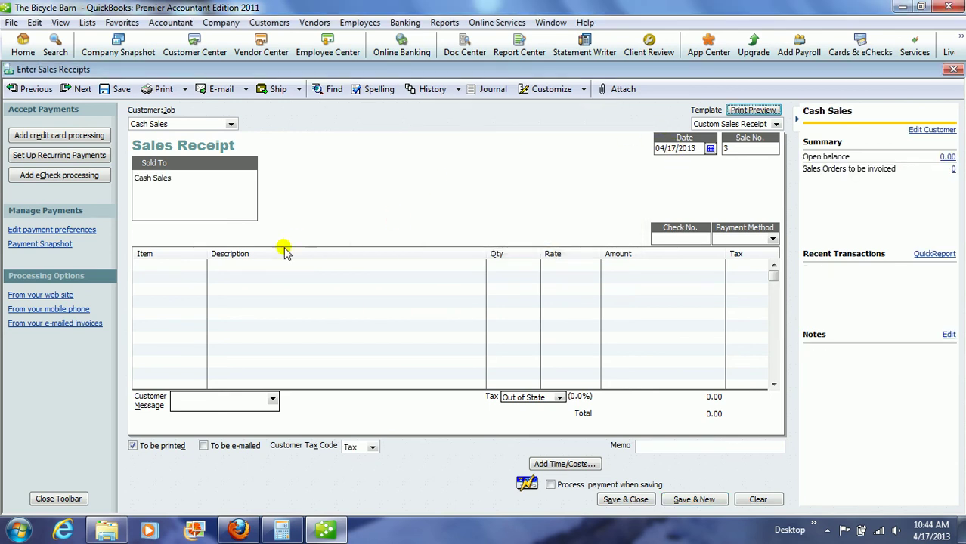
- Enter 8 Bicycle Chain Standard, 1 Aviator Blue, 3 Decals - small set and 1 Specialized Bicycle at 459.99, and save and close the receipt
{"action": "left_click", "coordinate": [187, 266]}
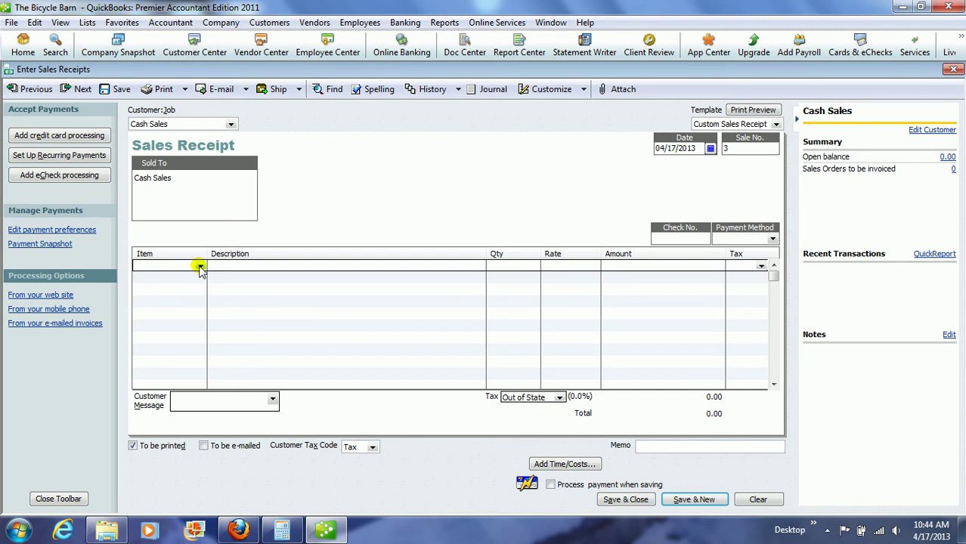
{"action": "left_click", "coordinate": [199, 266]}
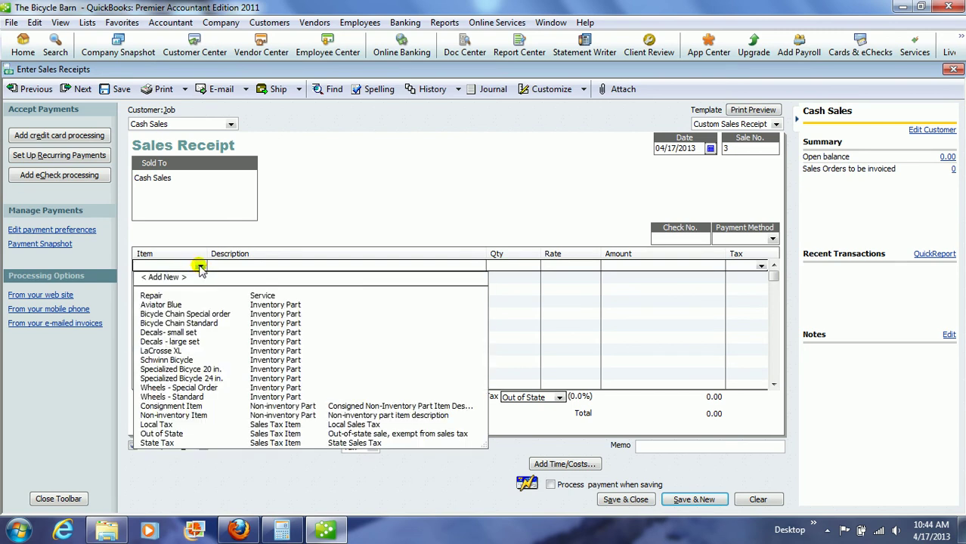
{"action": "left_click", "coordinate": [174, 323]}
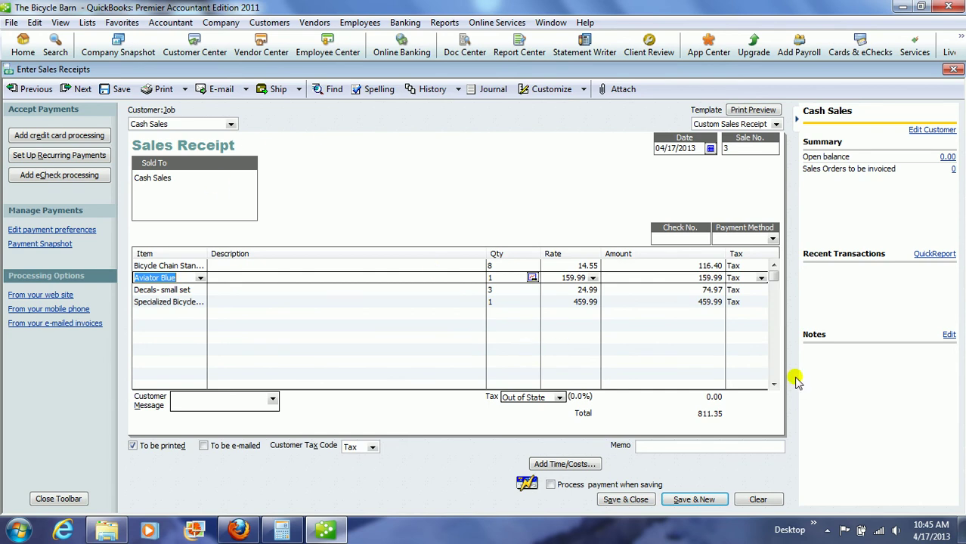
{"action": "left_click", "coordinate": [634, 501]}
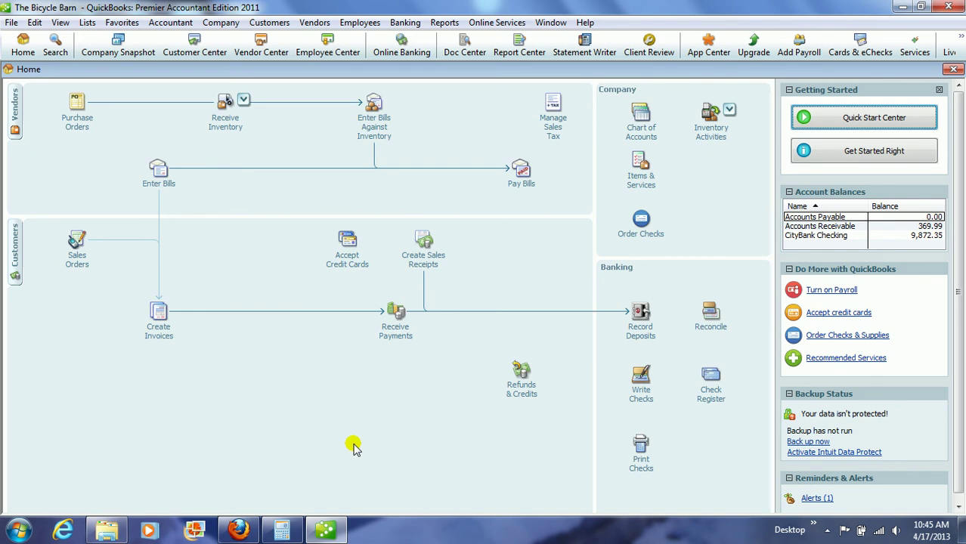
- Start recording a bank deposit and include all the listed sales receipts and check payments in it
{"action": "left_click", "coordinate": [641, 319]}
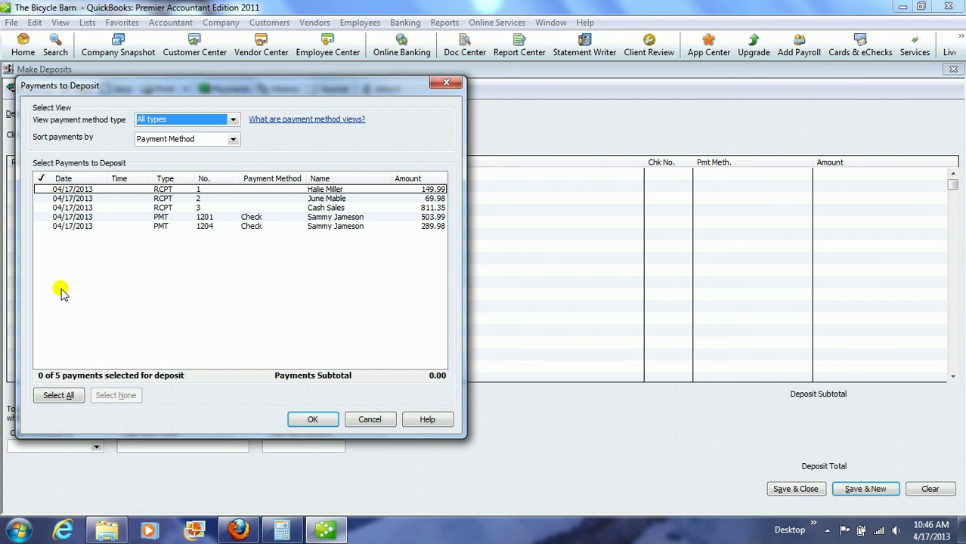
{"action": "left_click", "coordinate": [41, 188]}
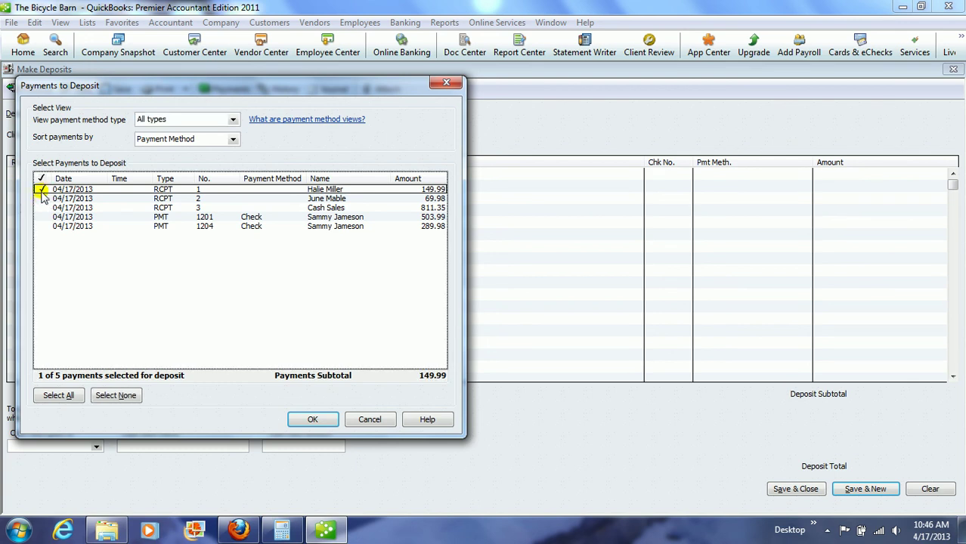
{"action": "left_click", "coordinate": [42, 198]}
{"action": "left_click", "coordinate": [42, 207]}
{"action": "left_click", "coordinate": [41, 216]}
{"action": "left_click", "coordinate": [42, 226]}
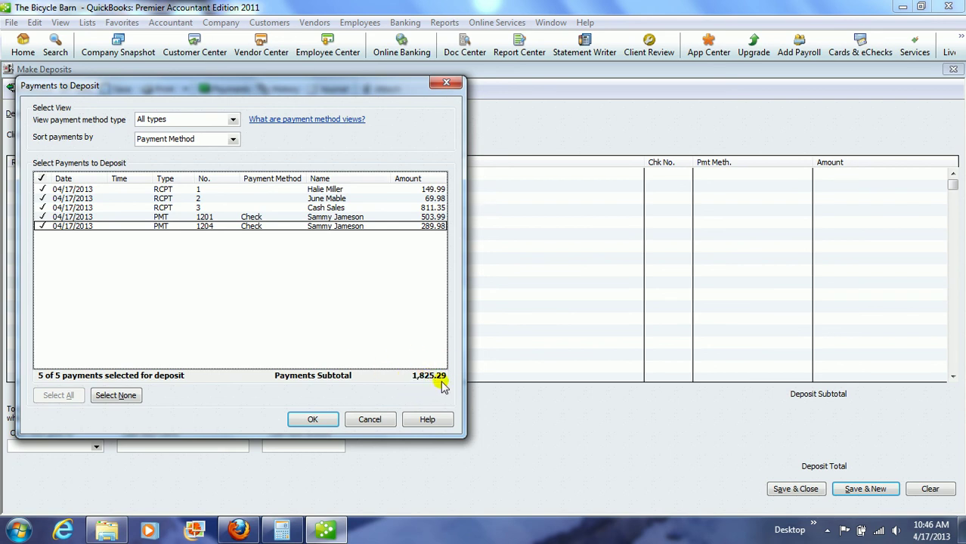
{"action": "left_click", "coordinate": [312, 420]}
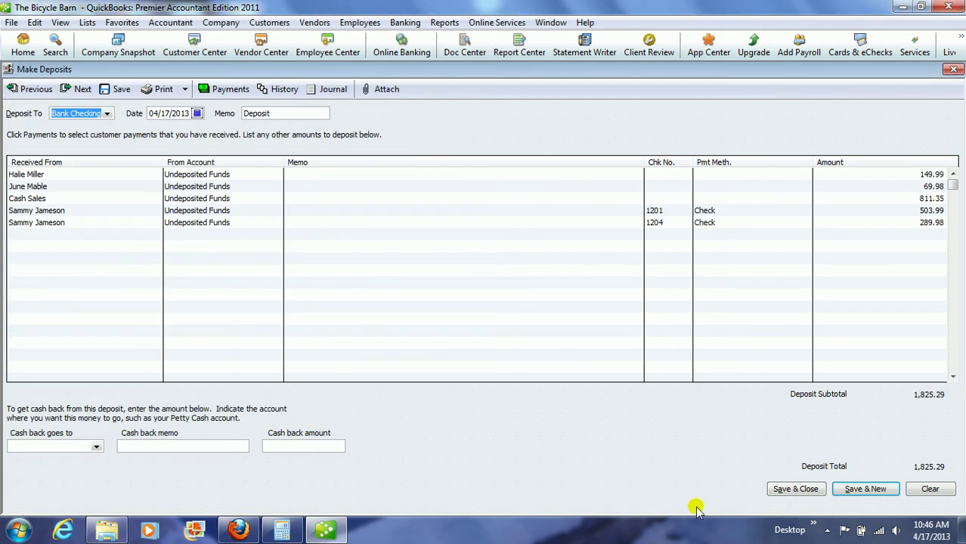
- Choose CityBank Checking as the account to deposit to, and save and close the deposit
{"action": "left_click", "coordinate": [107, 115]}
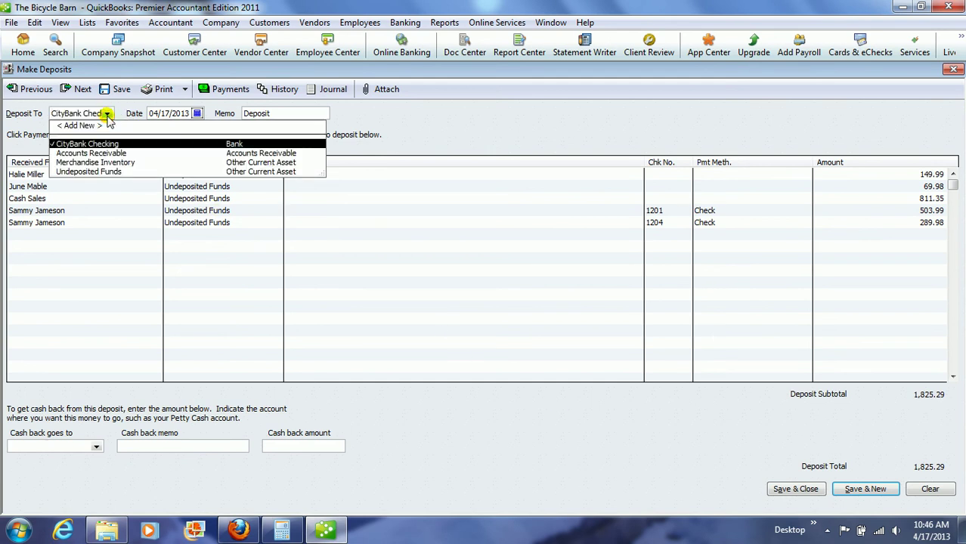
{"action": "left_click", "coordinate": [126, 148]}
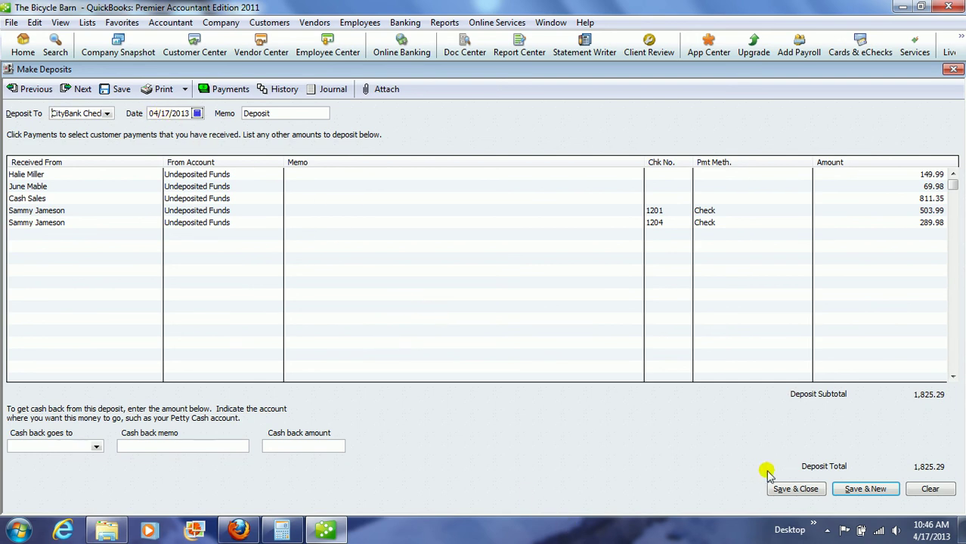
{"action": "left_click", "coordinate": [795, 489]}
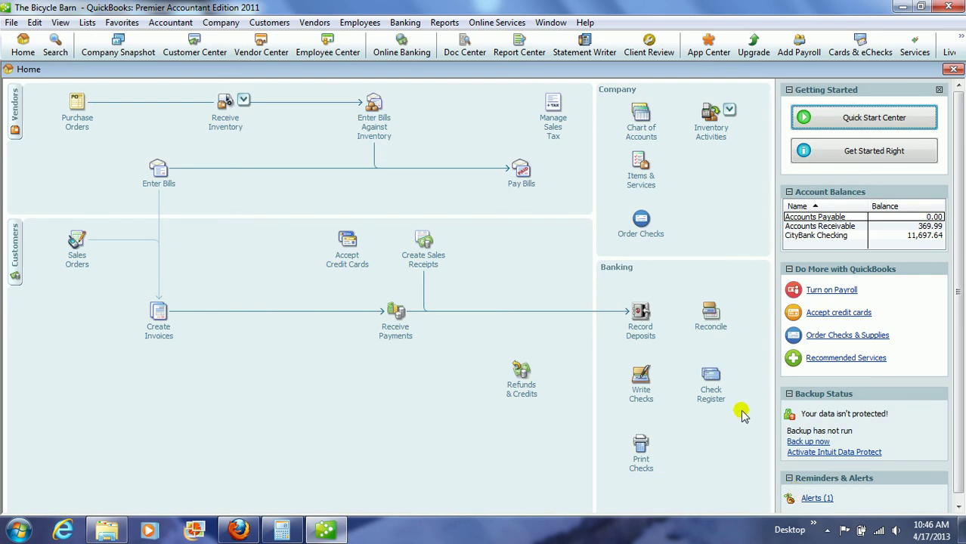
- Review the 04/17/2013 deposit and its individual payments from the CityBank Checking register, and close the register
{"action": "left_click", "coordinate": [714, 393]}
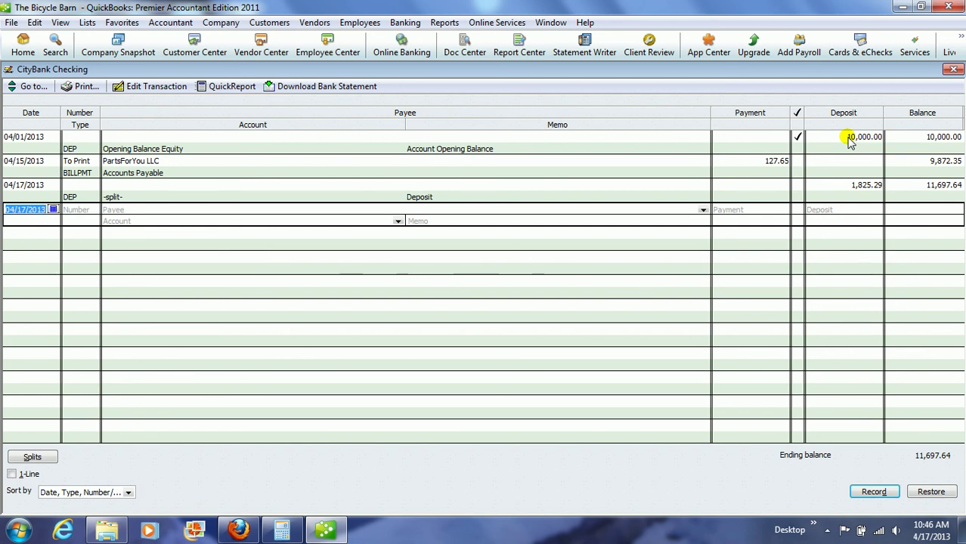
{"action": "double_click", "coordinate": [865, 185]}
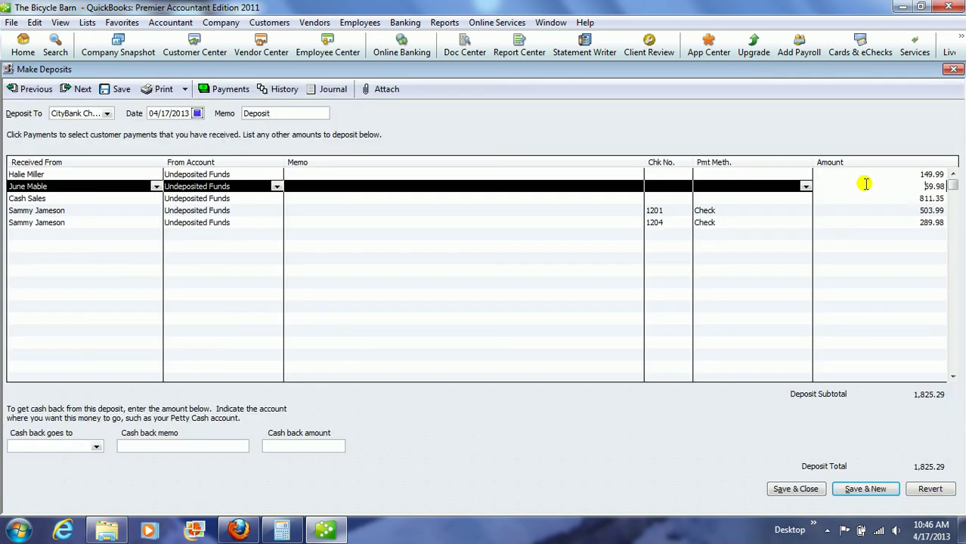
{"action": "left_click", "coordinate": [795, 490]}
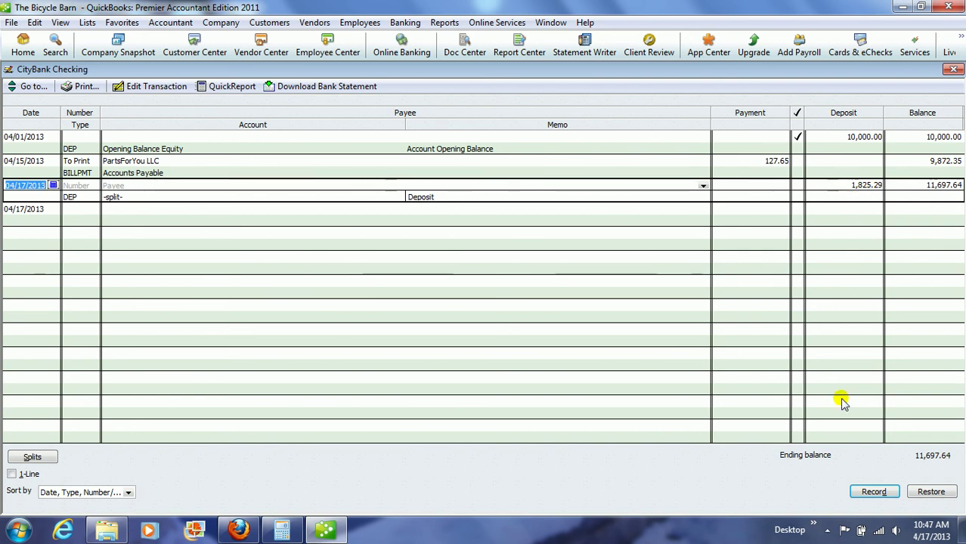
{"action": "left_click", "coordinate": [953, 69]}
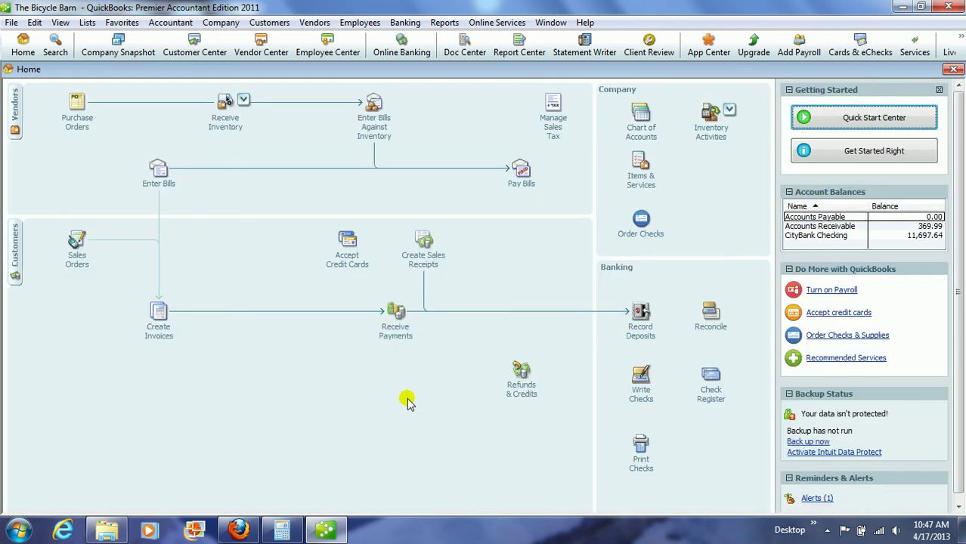